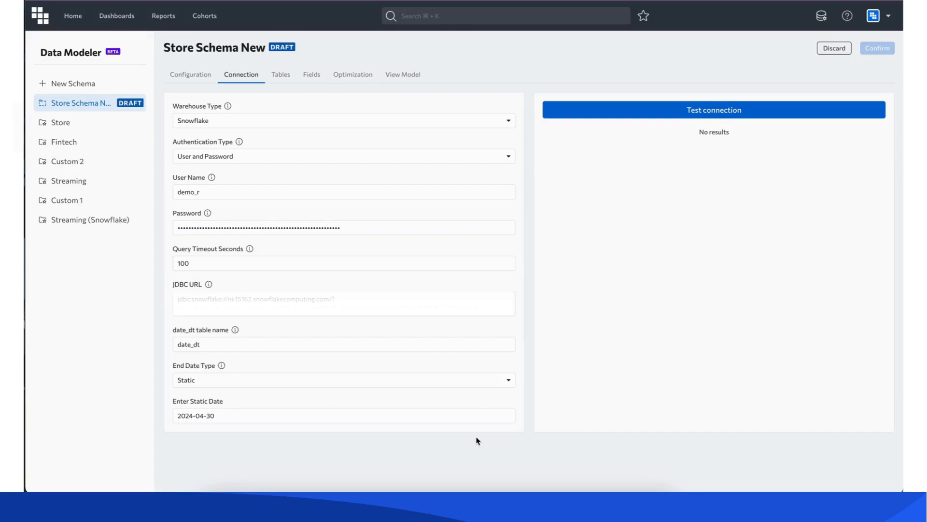
# Test the Snowflake warehouse connection of the Store Schema New draft.
pyautogui.click(364, 228)
pyautogui.click(714, 116)
# Add the STORE_FACT table from demo > prd to the schema as a fact table.
pyautogui.click(282, 75)
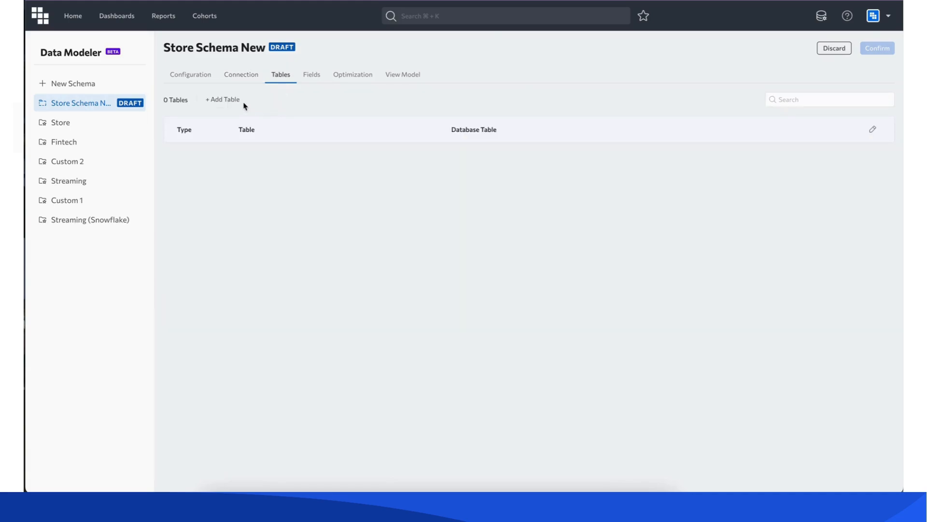
pyautogui.click(226, 99)
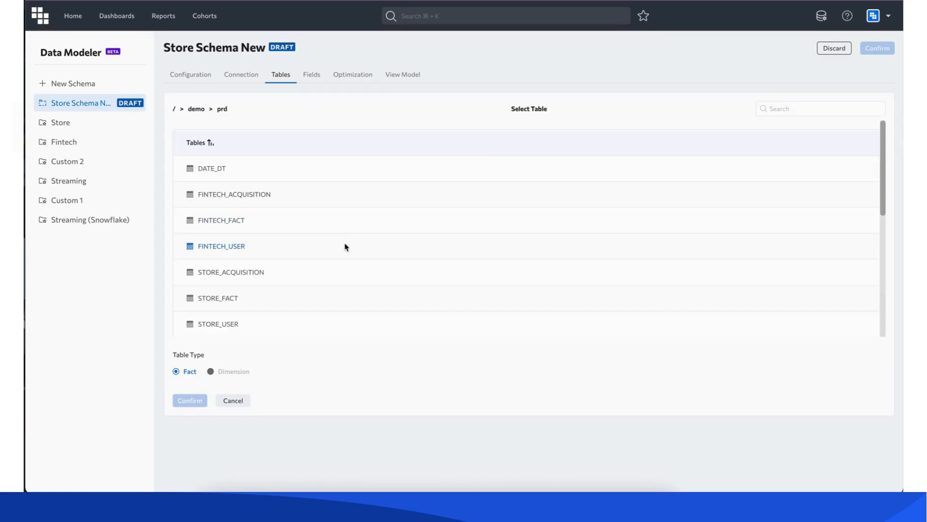
pyautogui.scroll(-2, 345, 247)
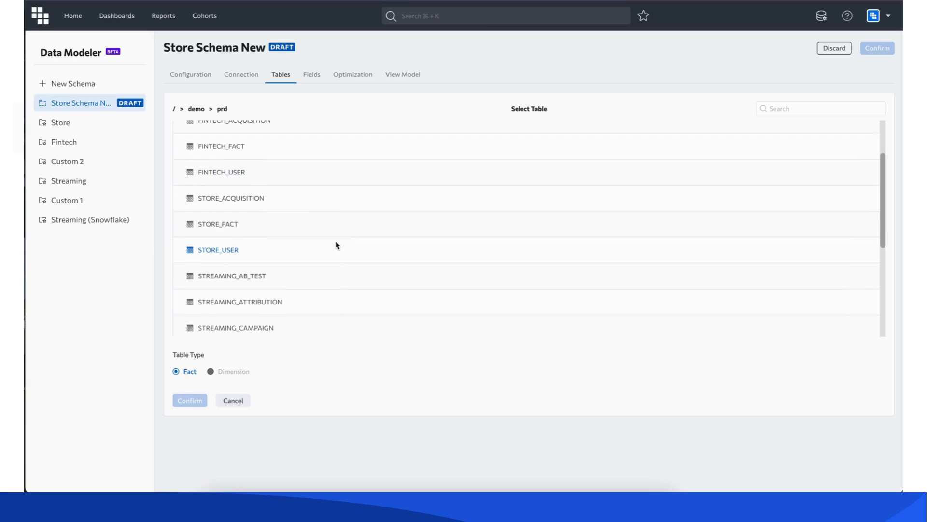
pyautogui.click(230, 226)
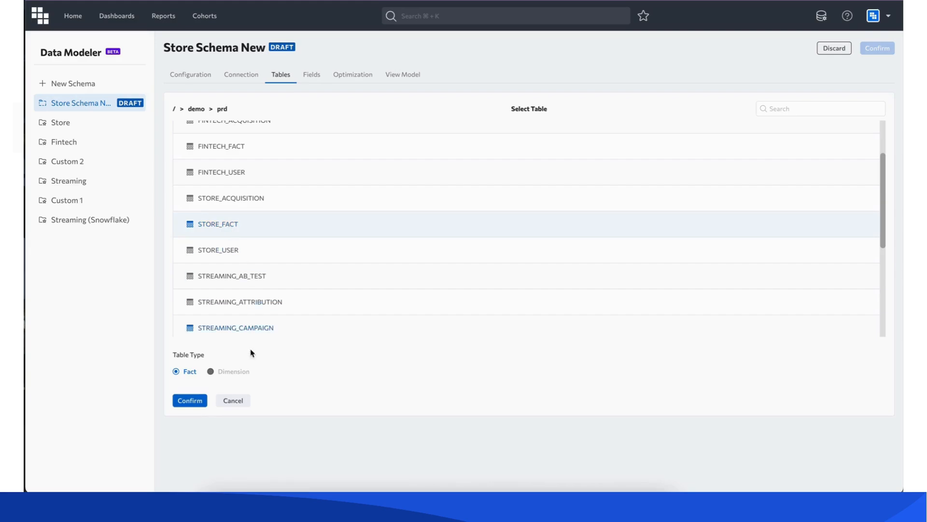
pyautogui.click(189, 401)
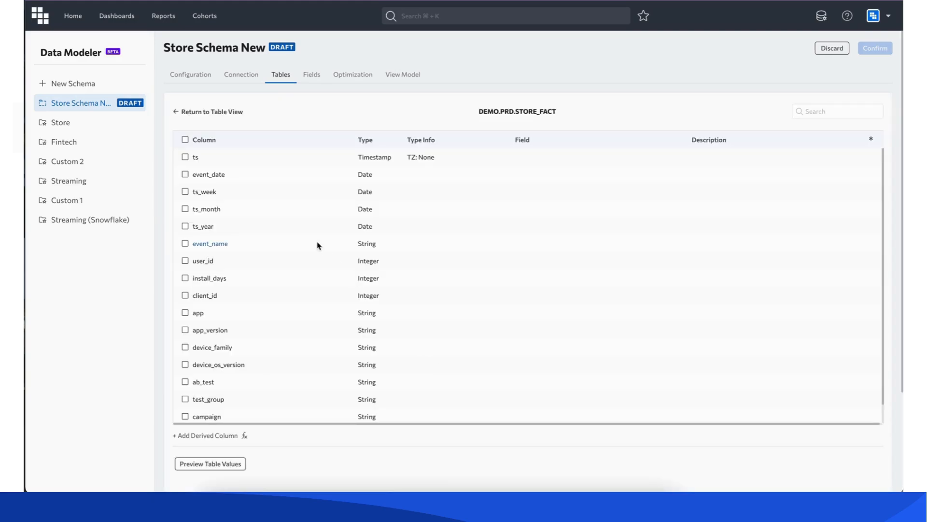
# Include all columns of the STORE_FACT table as fields.
pyautogui.scroll(-1, 328, 211)
pyautogui.scroll(-2, 328, 211)
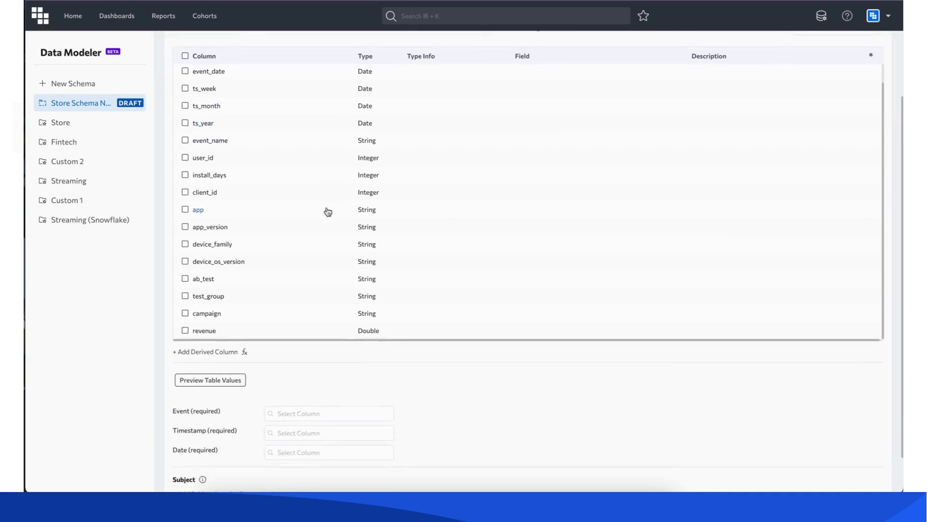
pyautogui.scroll(3, 327, 211)
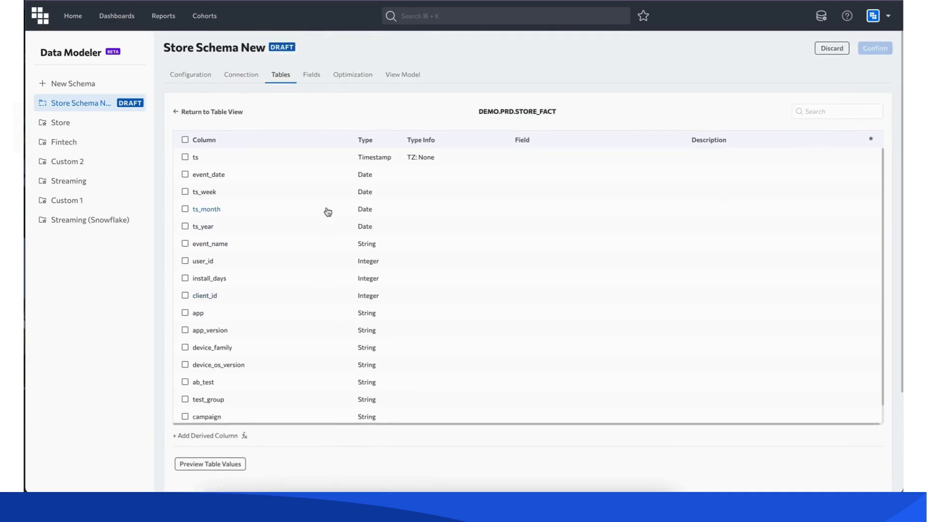
pyautogui.click(185, 140)
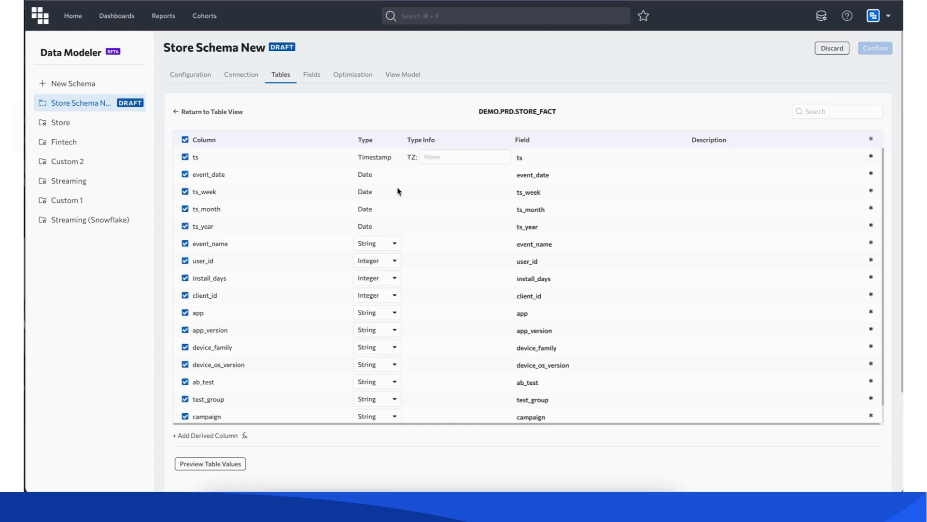
pyautogui.click(437, 158)
# Assign STORE_FACT's required columns: event_name as the event, ts as the timestamp and event_date as the date.
pyautogui.scroll(-3, 441, 159)
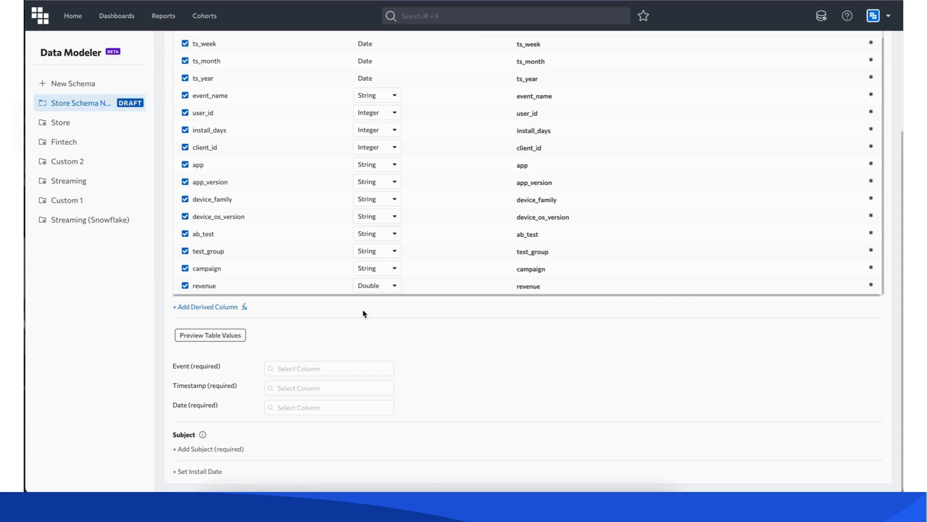
pyautogui.click(310, 373)
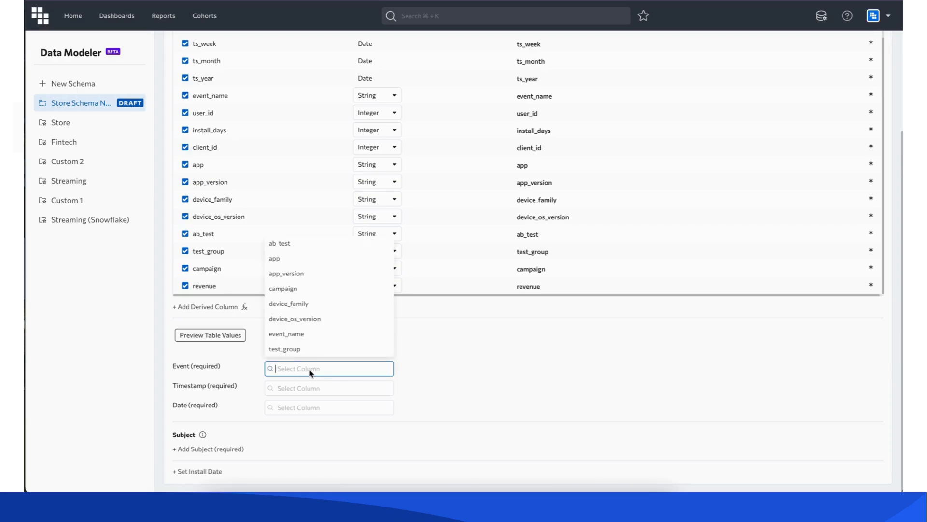
pyautogui.click(313, 334)
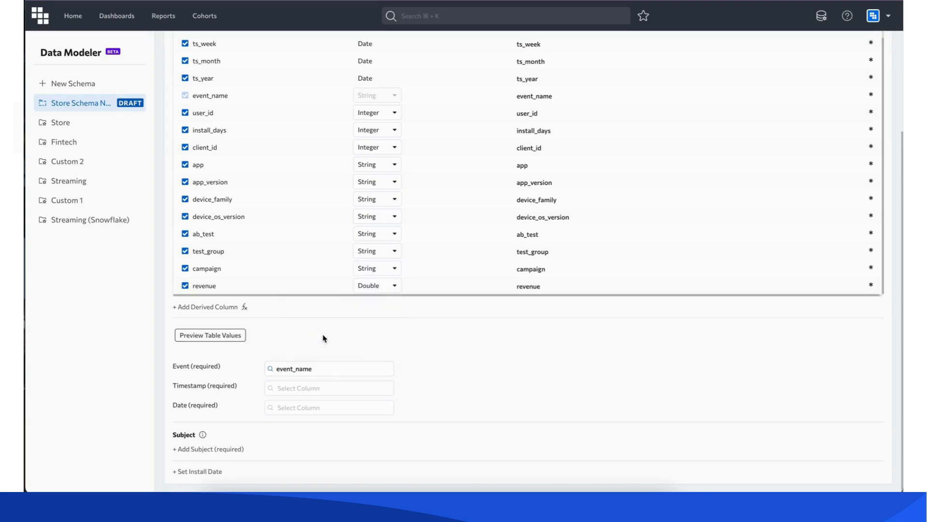
pyautogui.click(300, 390)
pyautogui.click(300, 405)
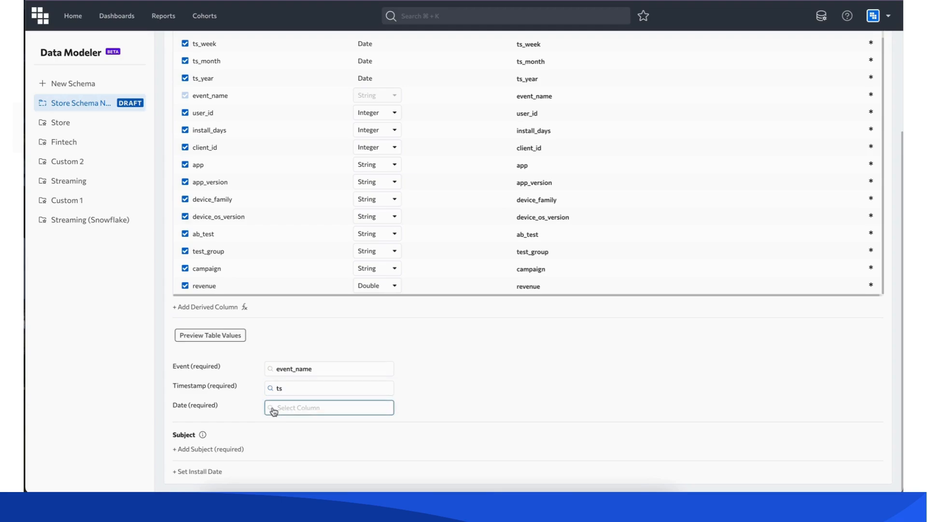
pyautogui.click(292, 413)
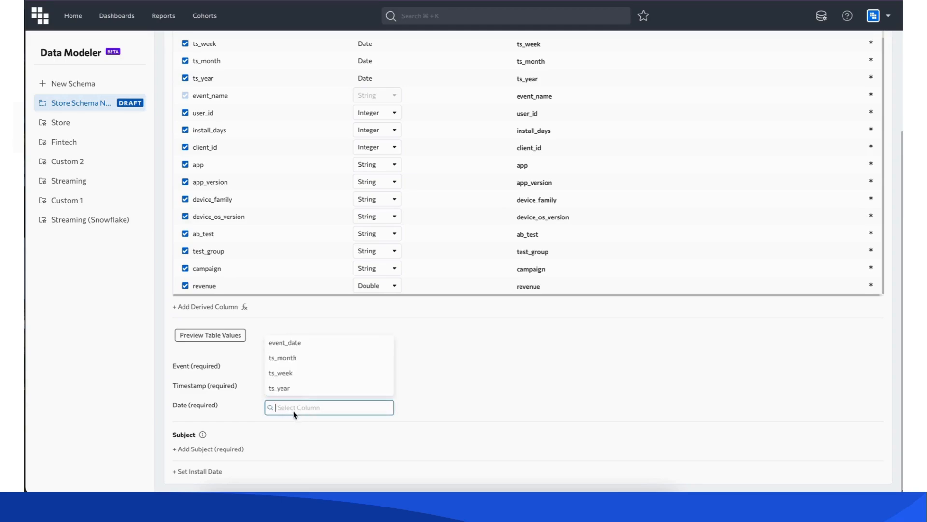
pyautogui.click(291, 344)
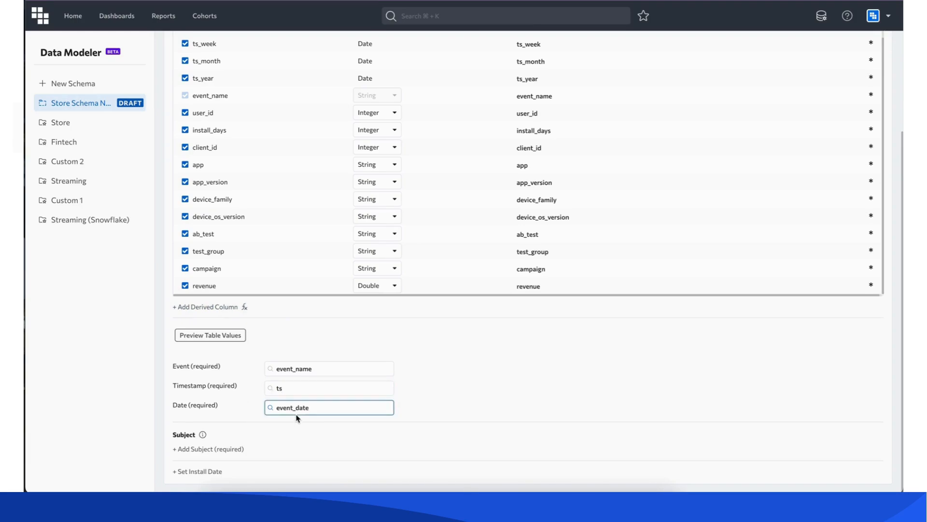
# Add a User subject to STORE_FACT and map it to the user_id column.
pyautogui.click(198, 450)
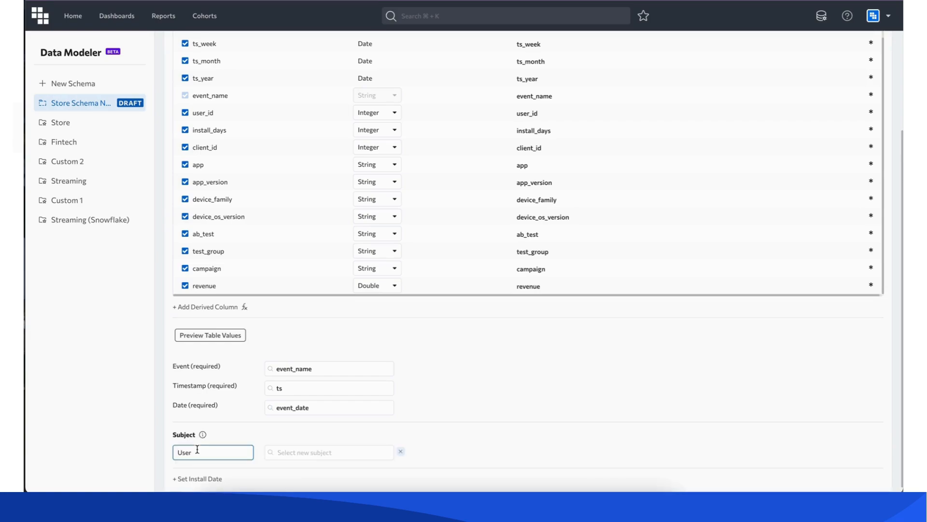
pyautogui.click(296, 458)
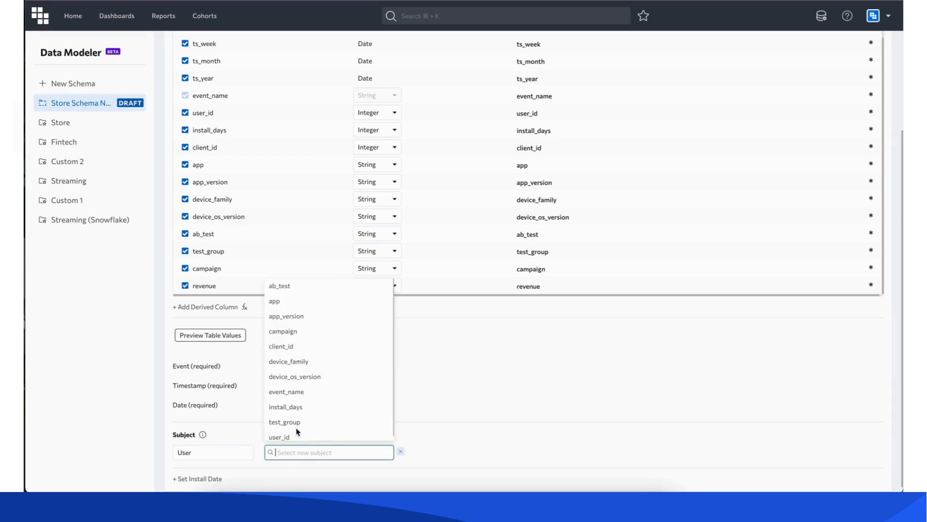
pyautogui.click(296, 348)
pyautogui.scroll(-1, 313, 443)
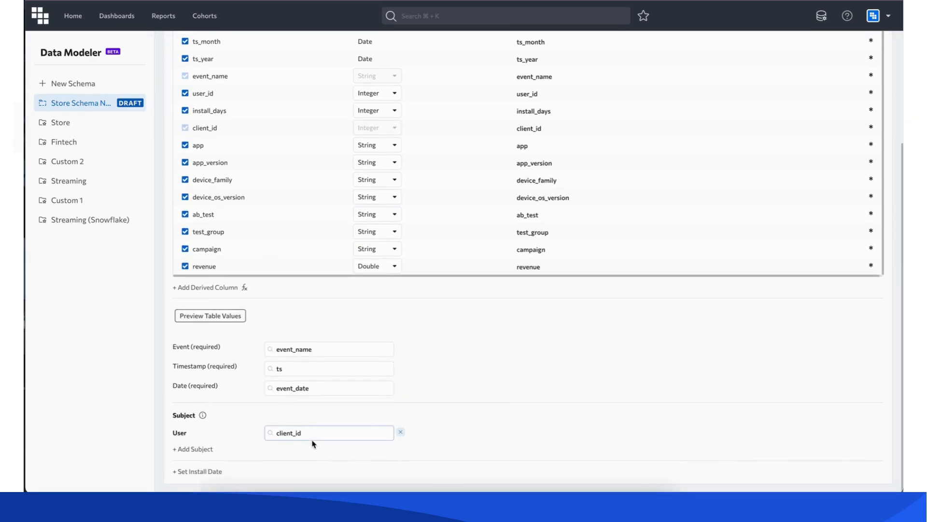
pyautogui.click(323, 436)
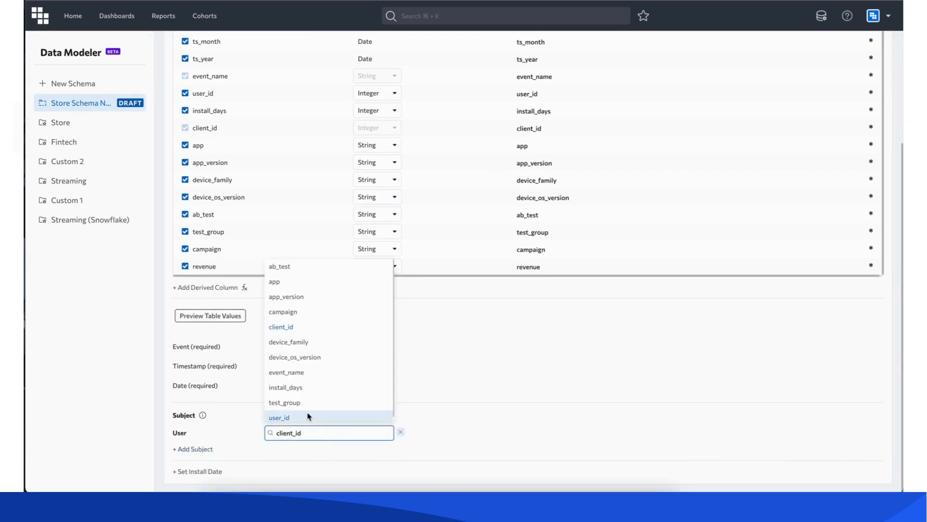
pyautogui.click(309, 418)
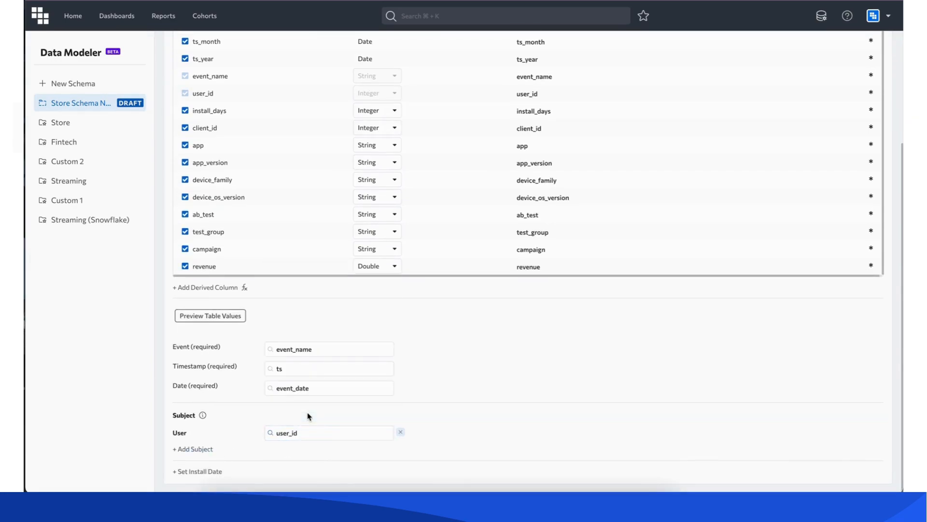
# Add a second subject named client to STORE_FACT and map it to the client_id column.
pyautogui.click(193, 449)
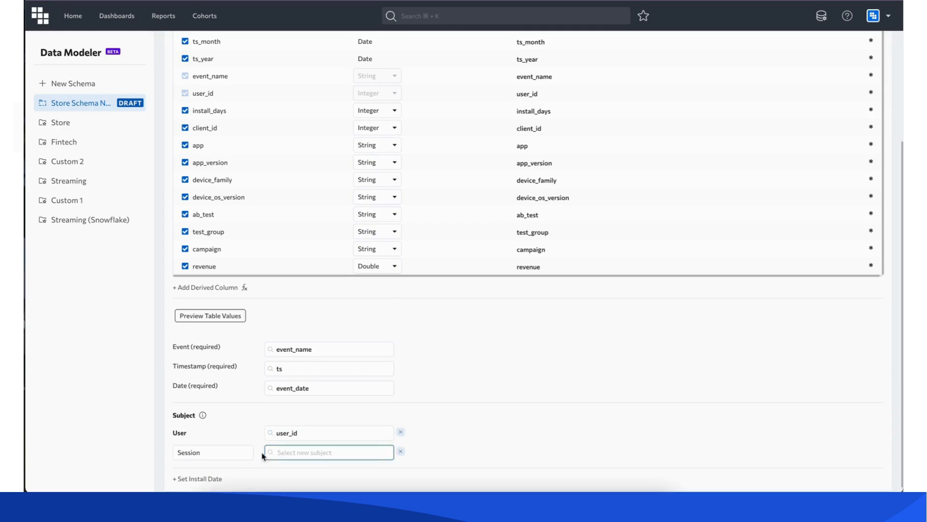
pyautogui.moveTo(226, 454); pyautogui.dragTo(174, 448)
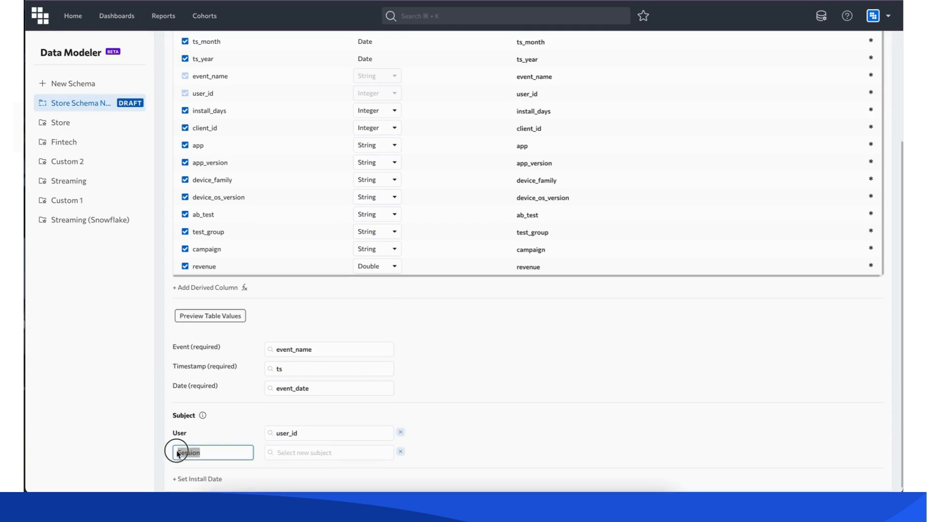
pyautogui.write('client')
pyautogui.click(298, 452)
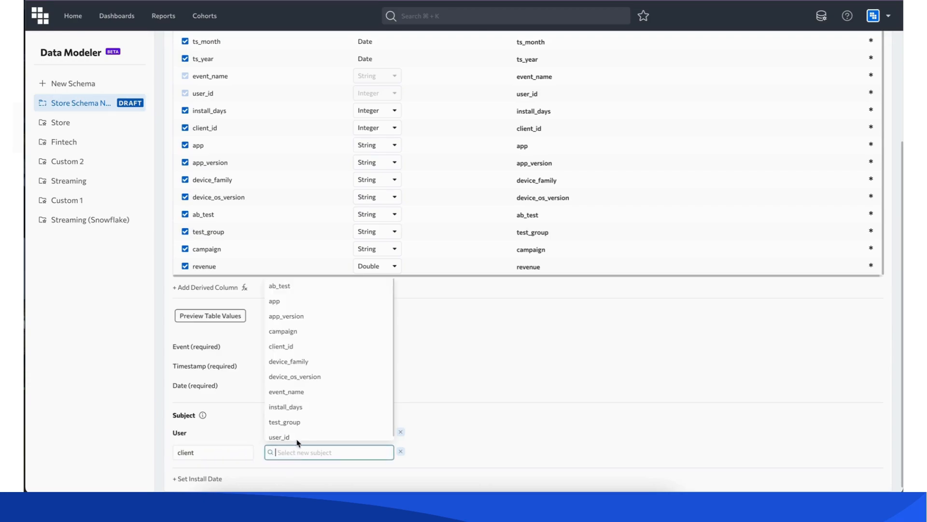
pyautogui.click(290, 347)
pyautogui.scroll(-1, 513, 399)
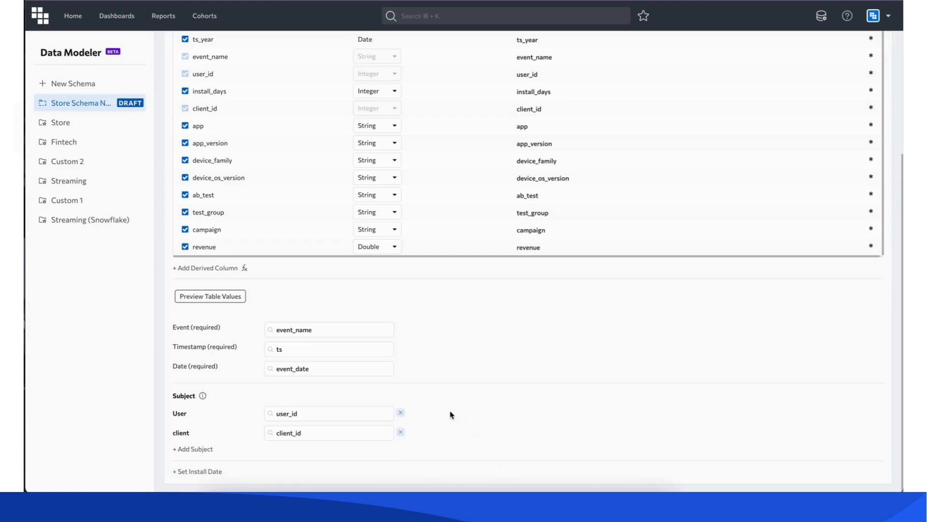
# Return to the table list, add STORE_USER as a dimension table and include all of its columns.
pyautogui.scroll(4, 490, 392)
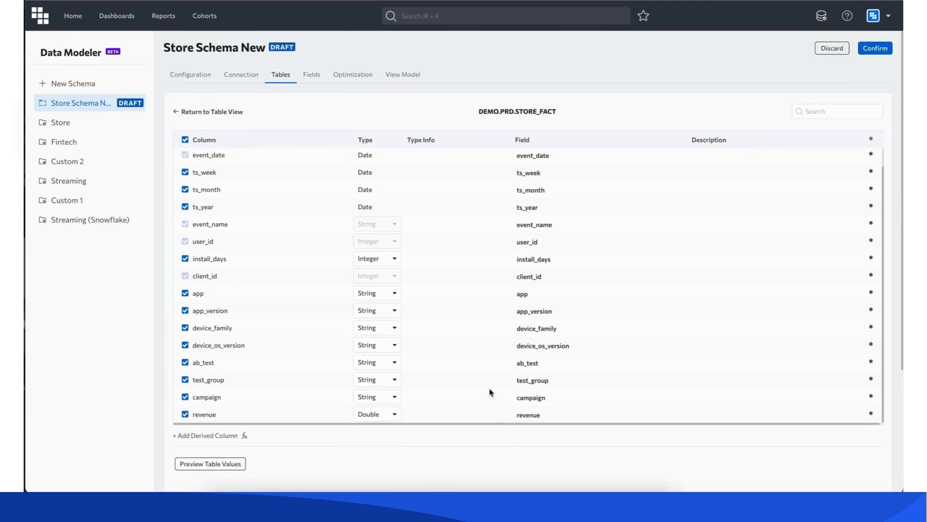
pyautogui.scroll(1, 490, 391)
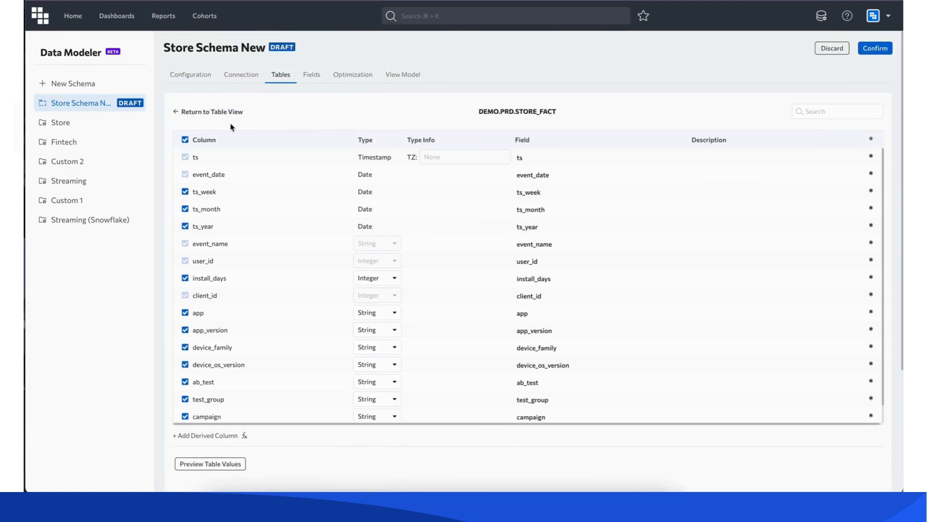
pyautogui.click(217, 112)
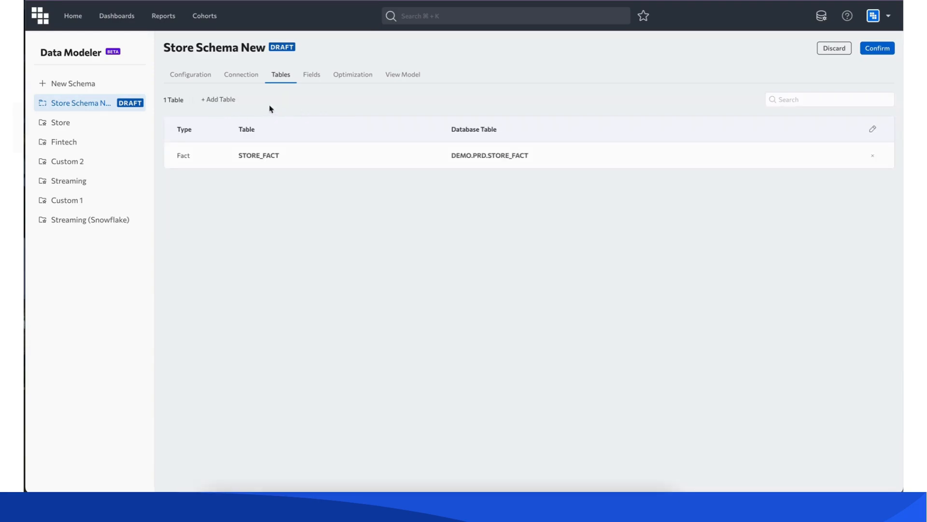
pyautogui.click(215, 99)
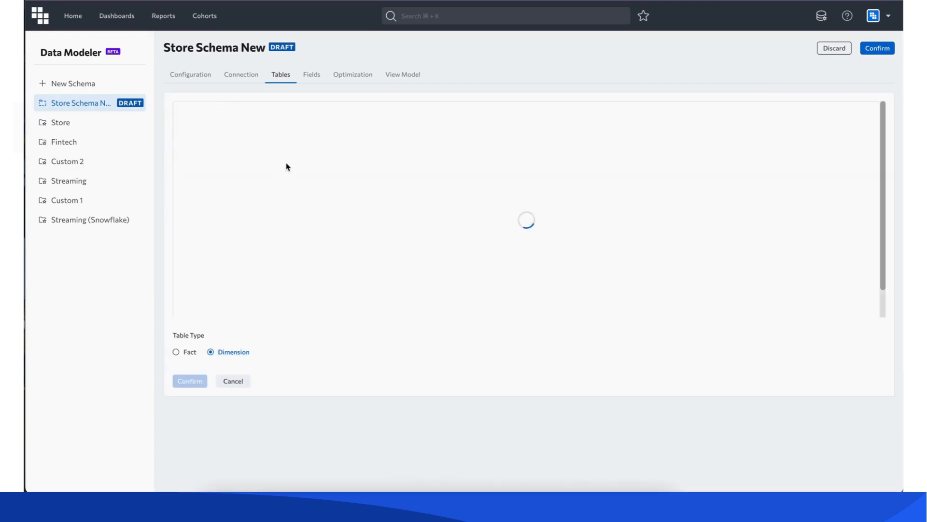
pyautogui.scroll(-3, 287, 167)
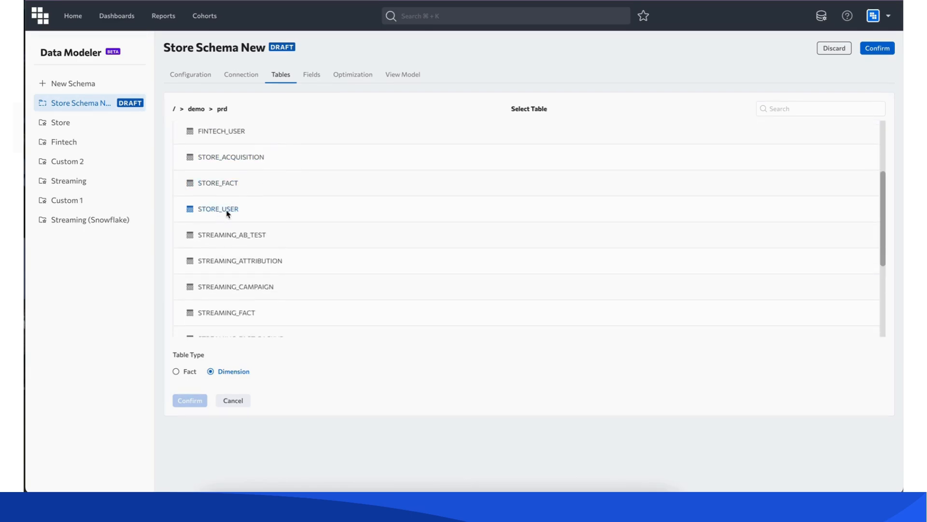
pyautogui.click(226, 212)
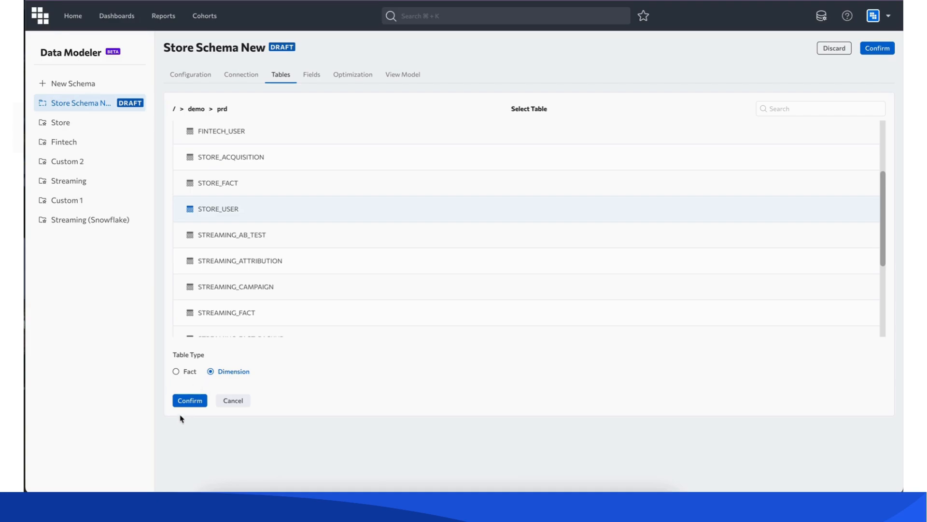
pyautogui.click(186, 402)
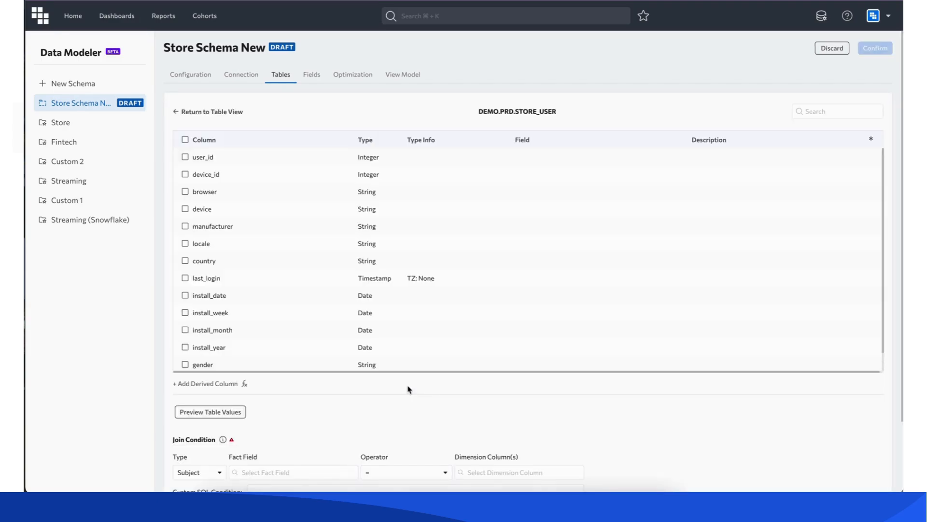
pyautogui.click(185, 140)
# Join STORE_USER to the fact table with a Subject condition where fact field user_id = dimension column user_id.
pyautogui.scroll(-3, 298, 379)
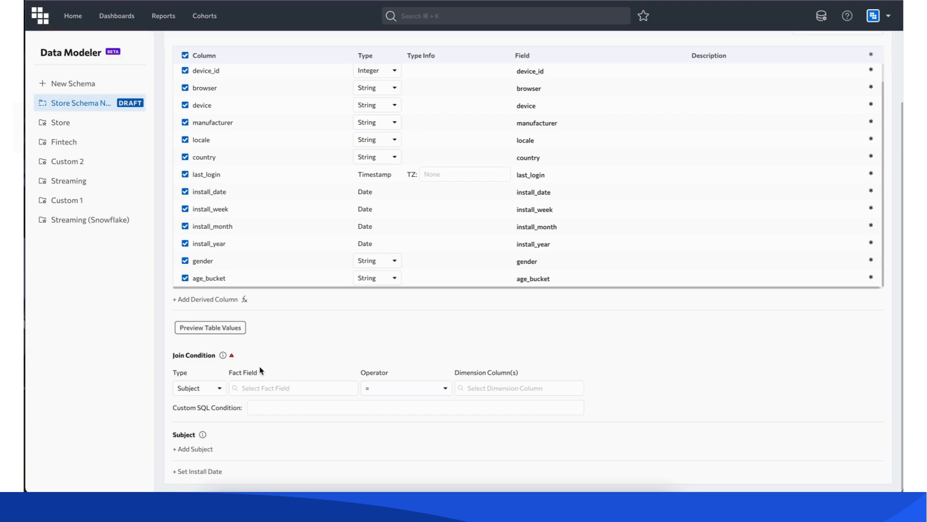
pyautogui.click(268, 388)
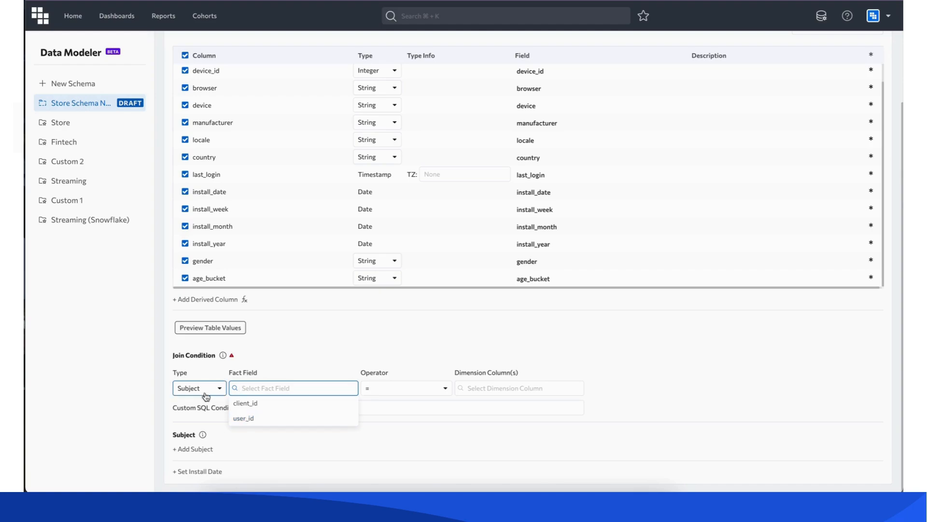
pyautogui.click(179, 388)
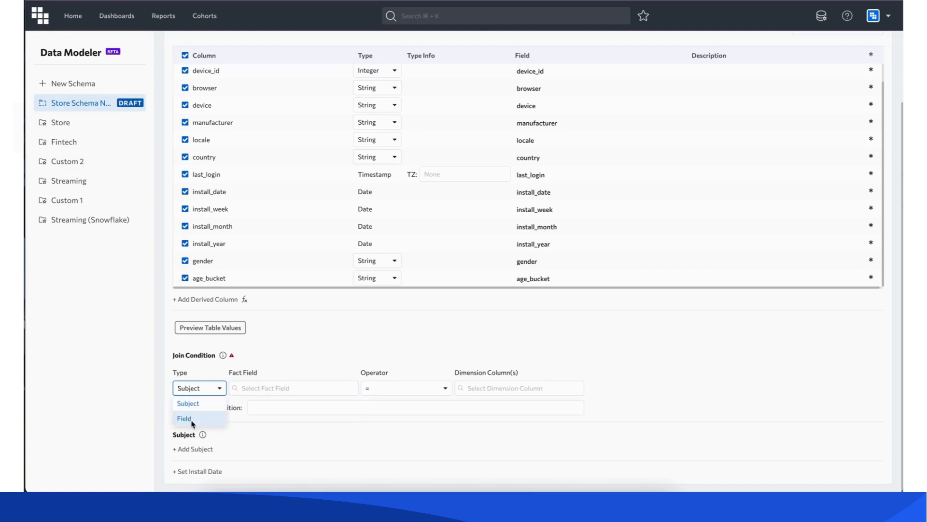
pyautogui.click(280, 386)
pyautogui.click(279, 411)
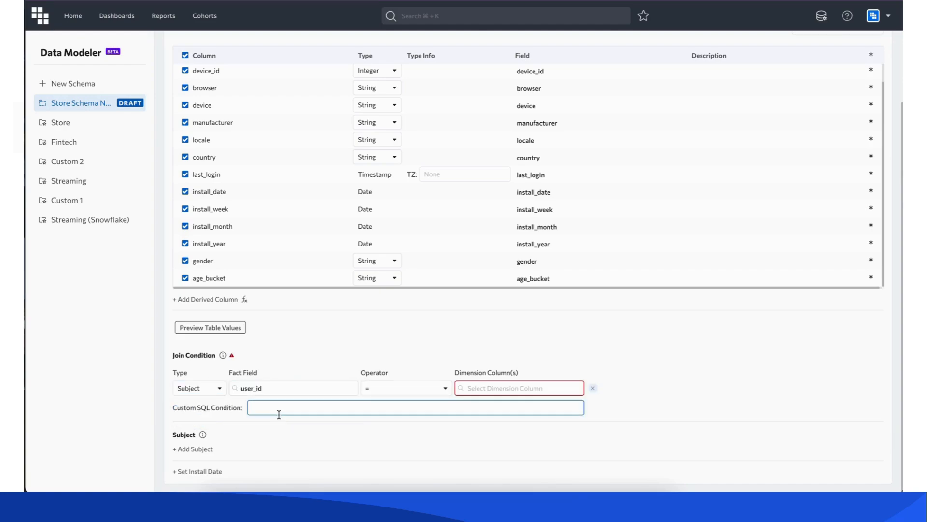
pyautogui.click(472, 387)
pyautogui.scroll(-1, 502, 314)
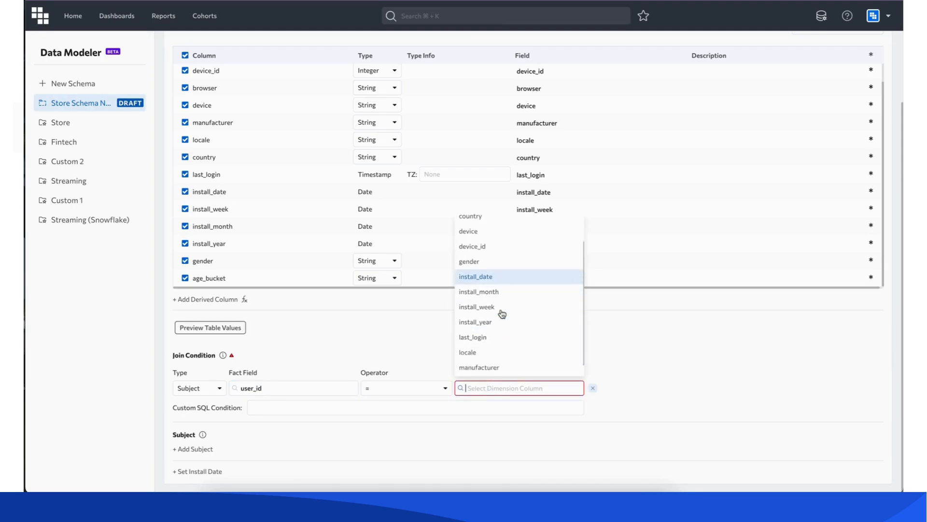
pyautogui.click(520, 369)
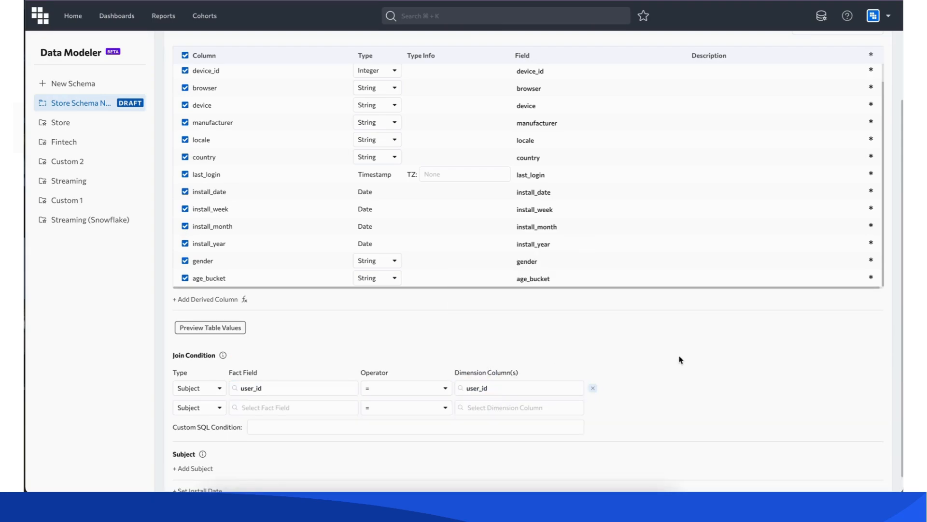
# Try adding a Temporal join condition with the LAST_EVER operator below the user_id condition, and remove it.
pyautogui.scroll(-1, 680, 360)
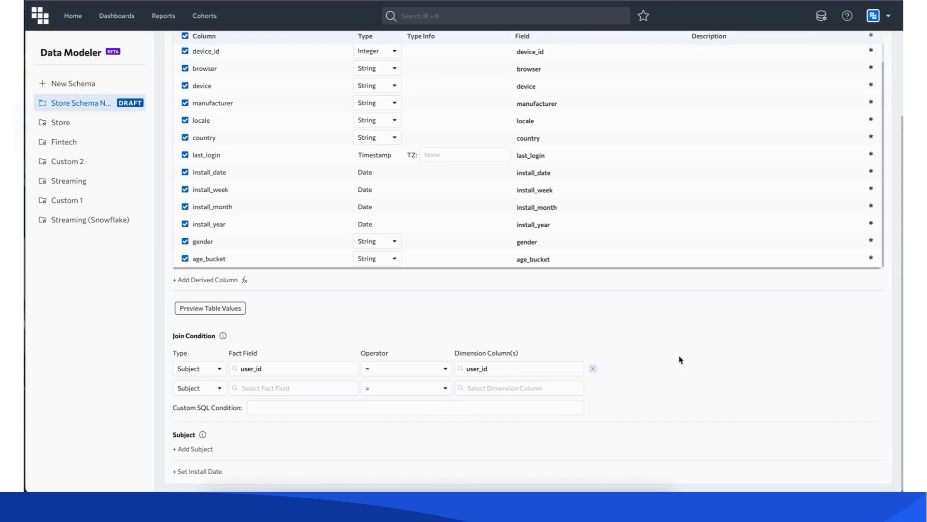
pyautogui.click(264, 413)
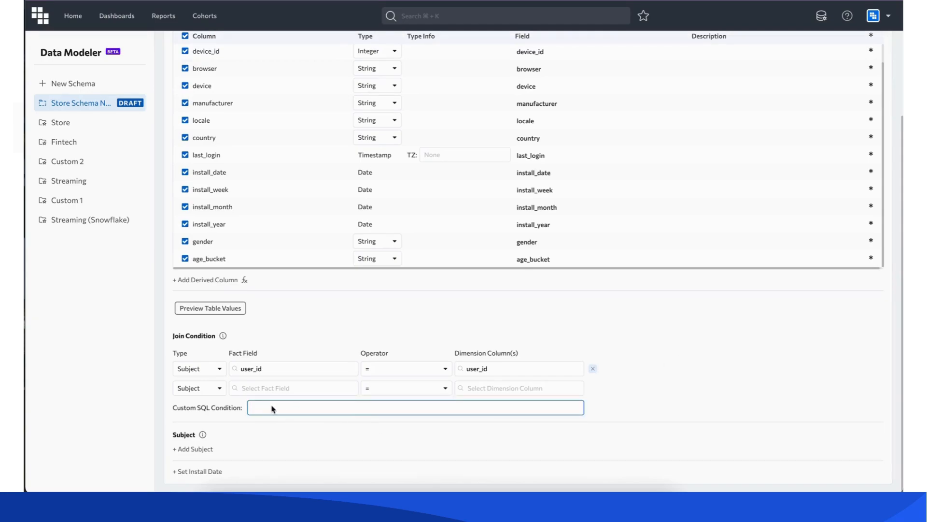
pyautogui.click(206, 389)
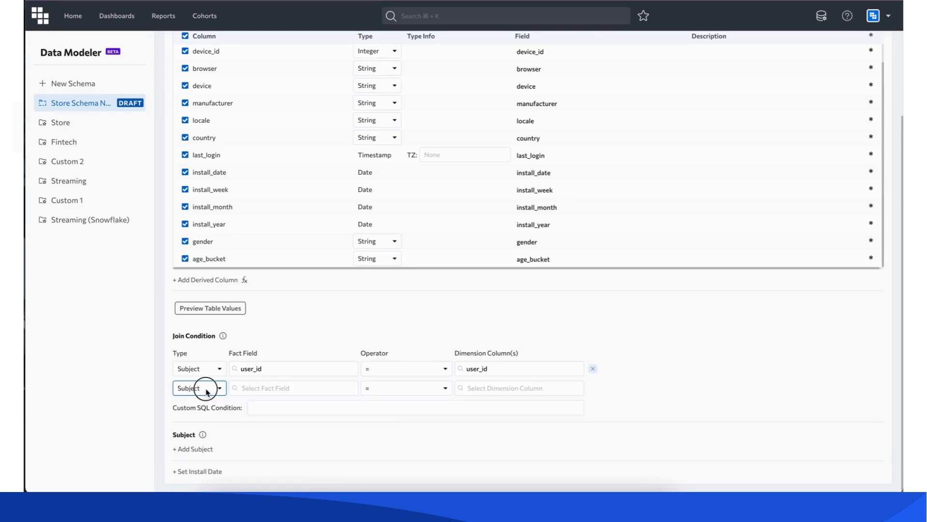
pyautogui.click(203, 431)
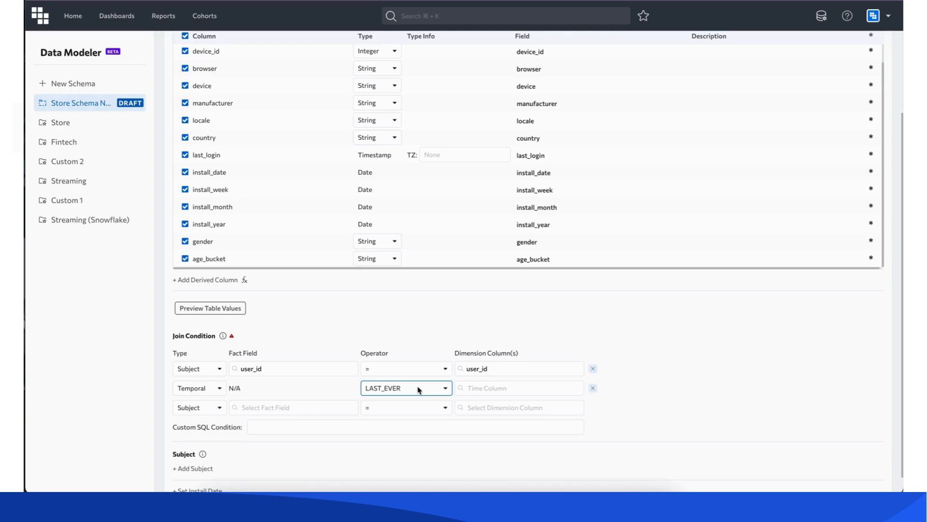
pyautogui.click(593, 388)
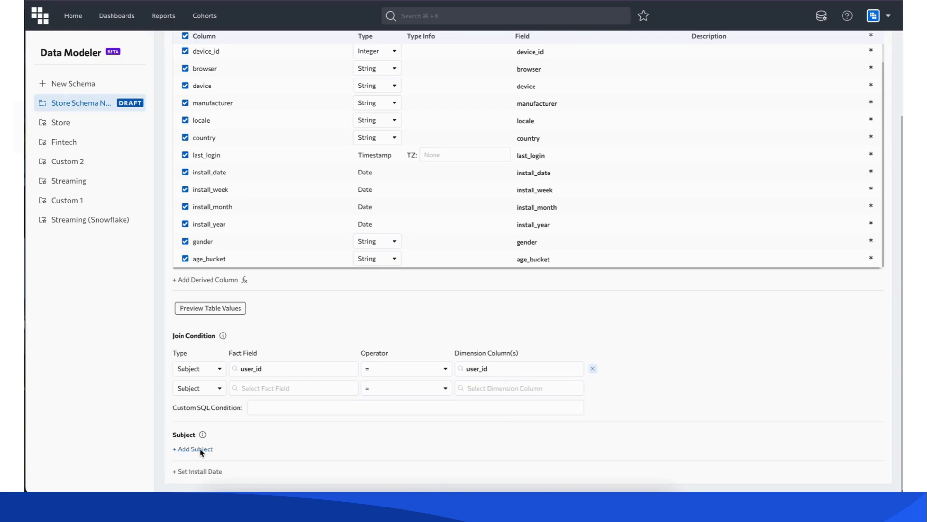
# Return to the table list and review the schema's full list of fields from STORE_FACT and STORE_USER.
pyautogui.scroll(3, 395, 454)
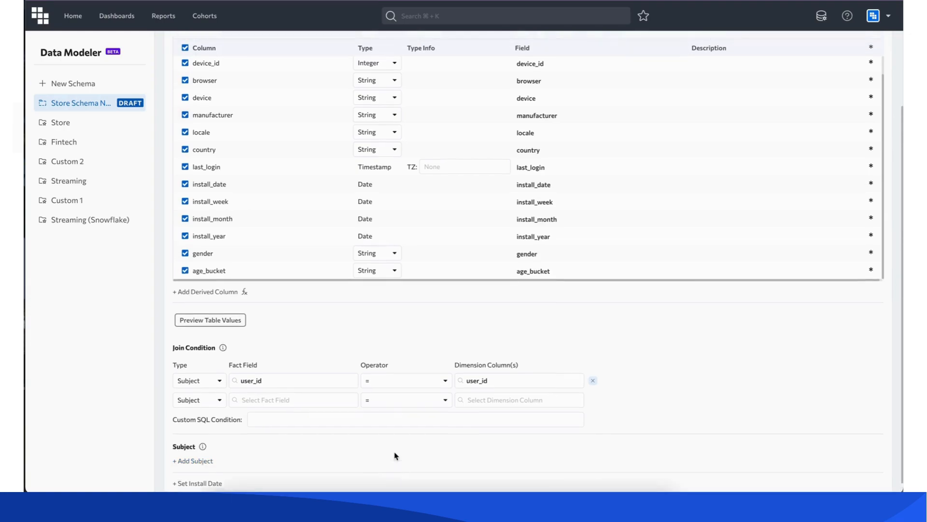
pyautogui.click(225, 112)
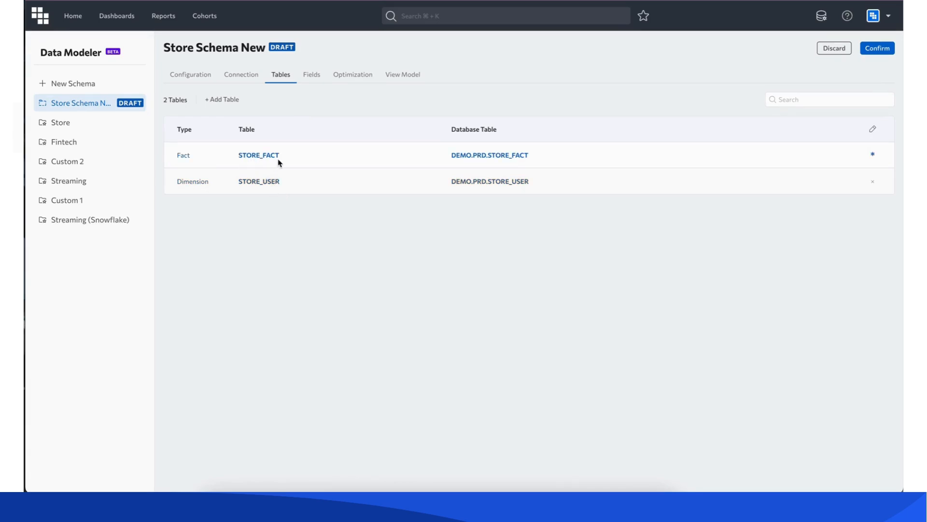
pyautogui.click(312, 74)
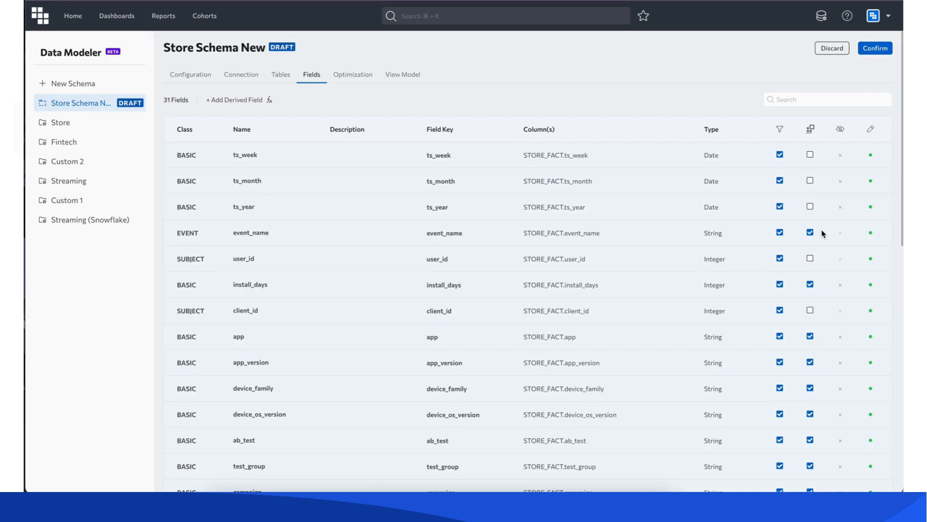
pyautogui.scroll(-5, 822, 234)
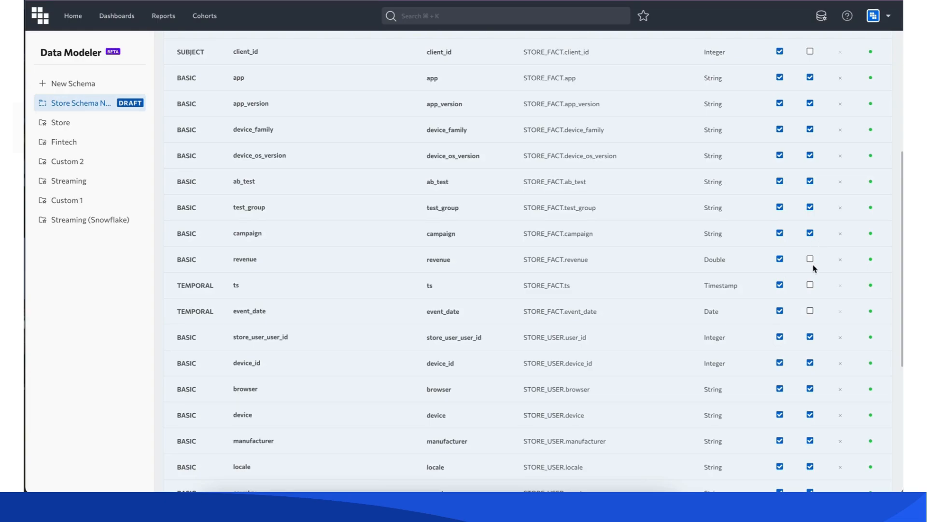
pyautogui.scroll(5, 813, 265)
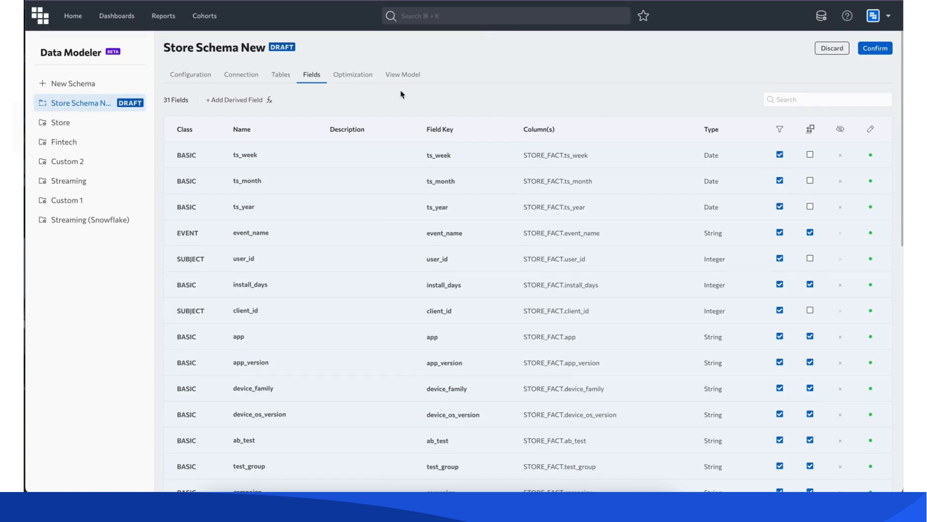
# Review the optimization settings and the model diagram, and confirm the Store Schema New draft.
pyautogui.click(351, 77)
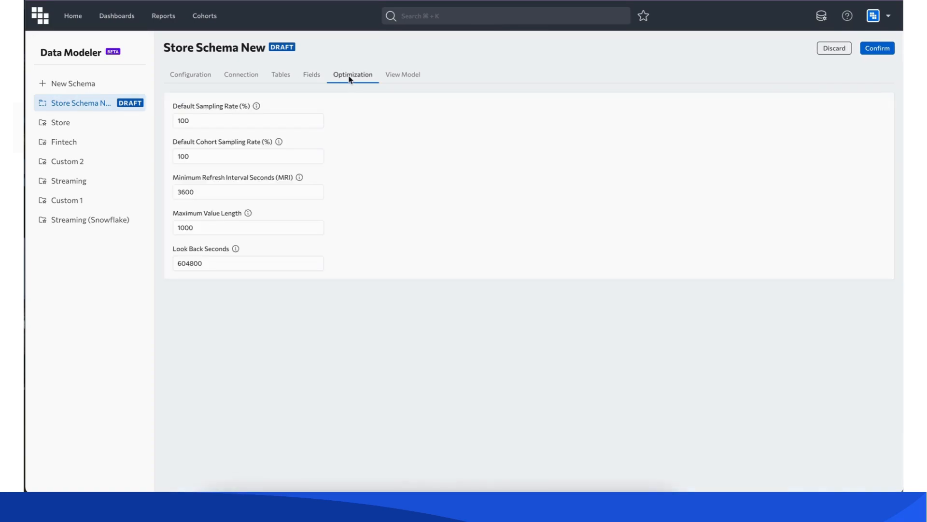
pyautogui.click(300, 125)
pyautogui.click(238, 196)
pyautogui.click(394, 75)
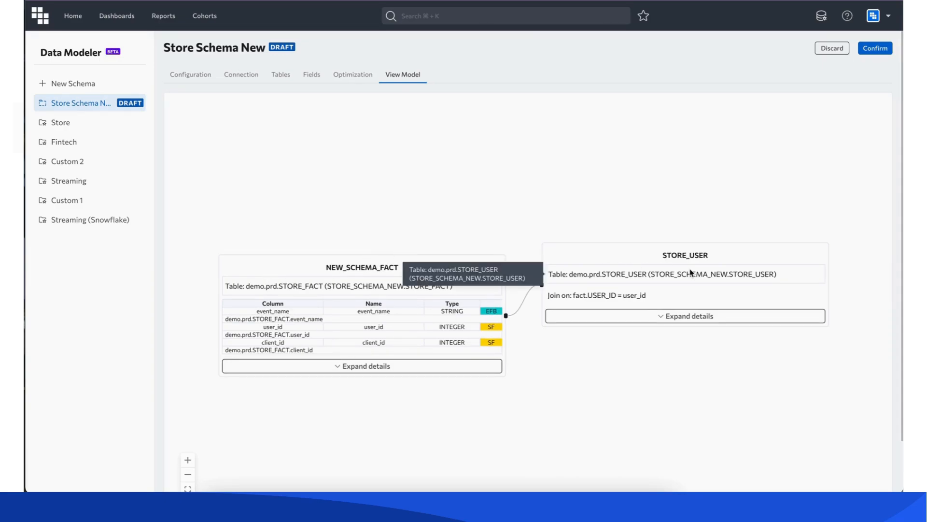
pyautogui.click(881, 51)
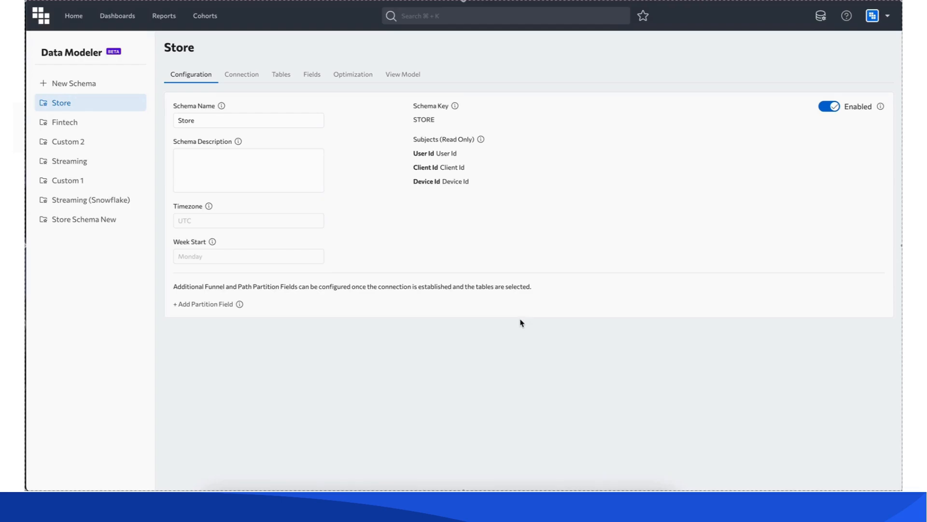
# Start a query report on the Store schema that measures Count Events for the Login event.
pyautogui.click(169, 18)
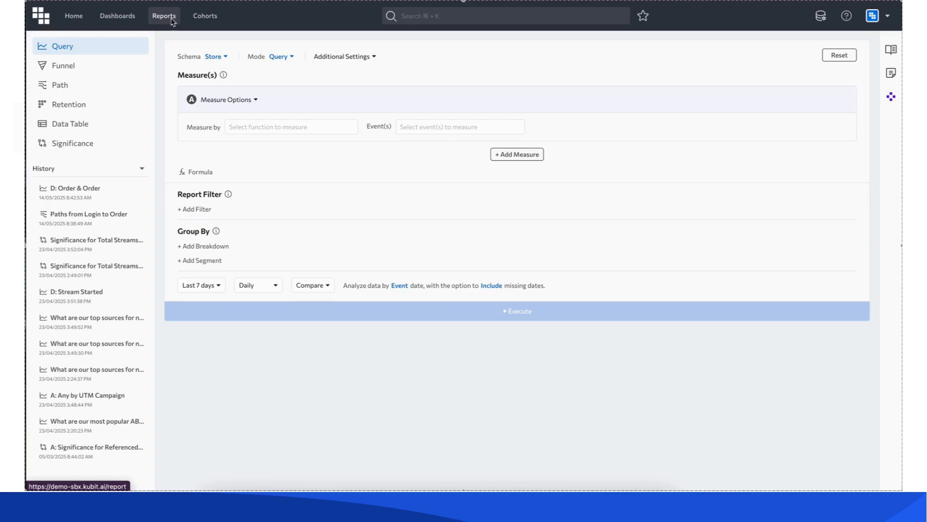
pyautogui.click(287, 126)
pyautogui.click(271, 143)
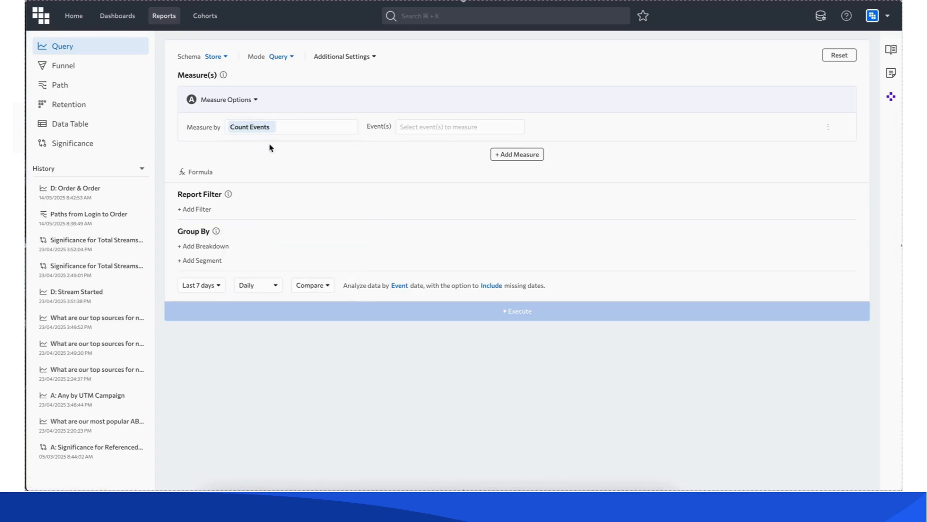
pyautogui.click(447, 129)
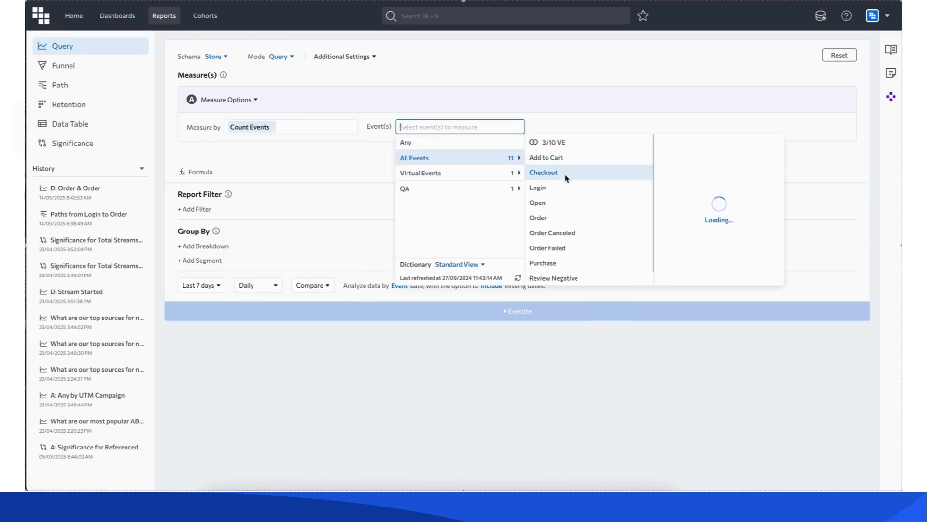
pyautogui.click(535, 187)
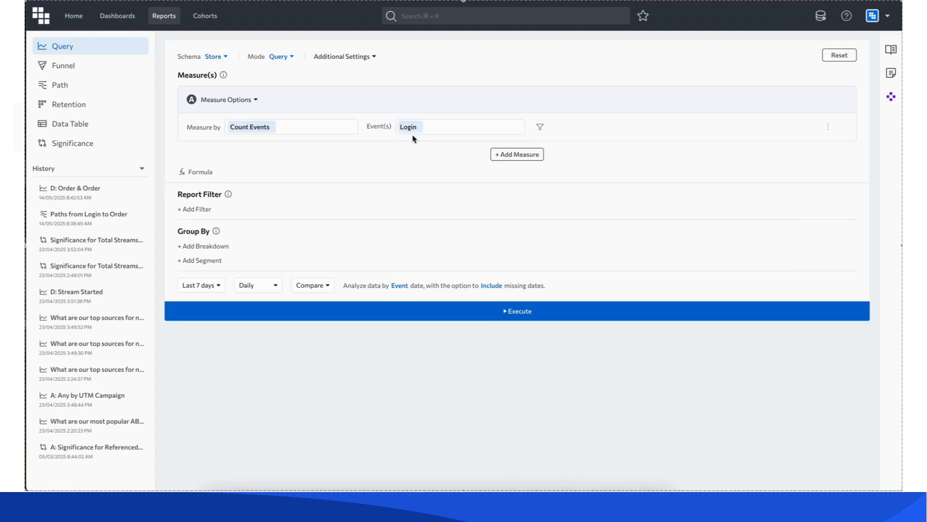
pyautogui.click(445, 126)
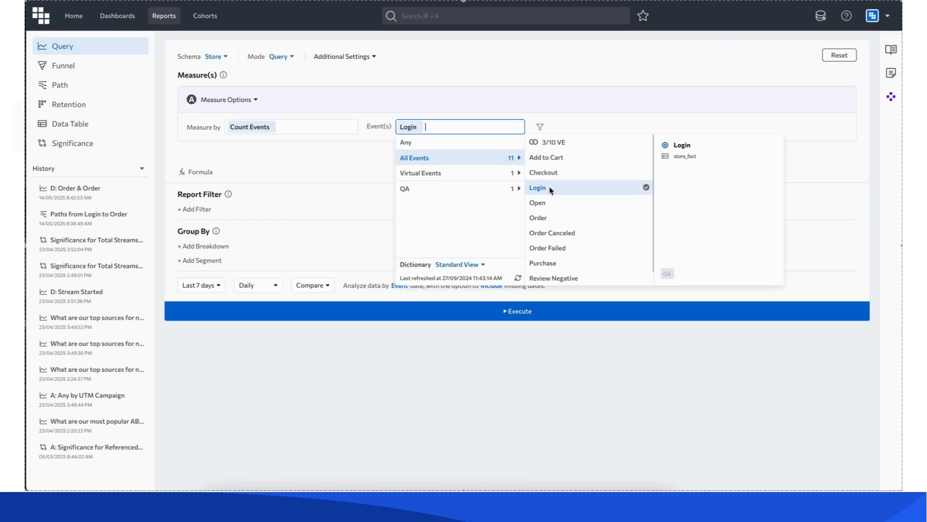
pyautogui.click(357, 155)
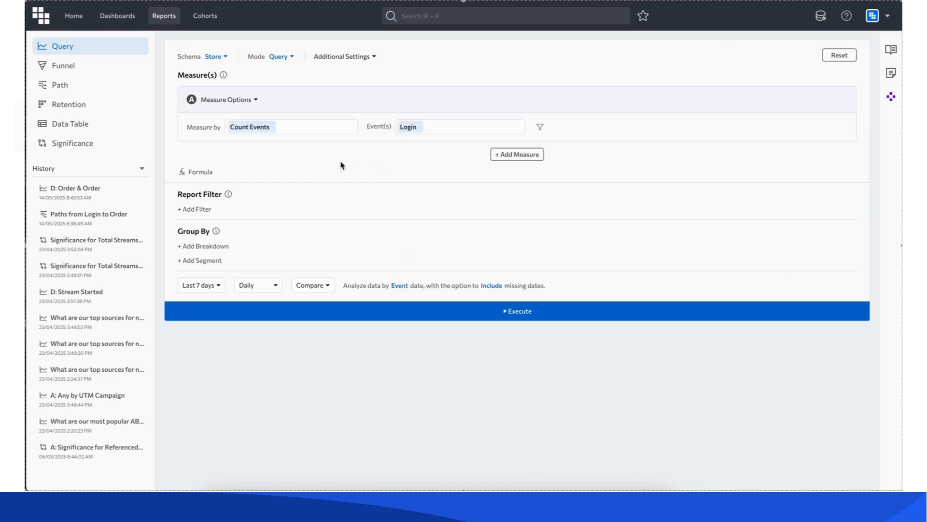
# Add a report filter for App = iOS and execute the query to chart the results.
pyautogui.click(193, 210)
pyautogui.click(196, 221)
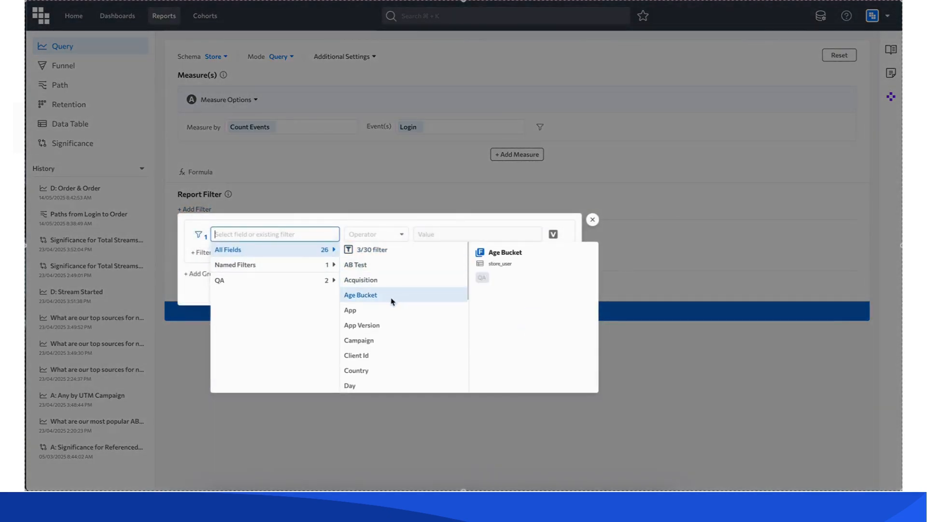
pyautogui.click(386, 310)
pyautogui.click(367, 251)
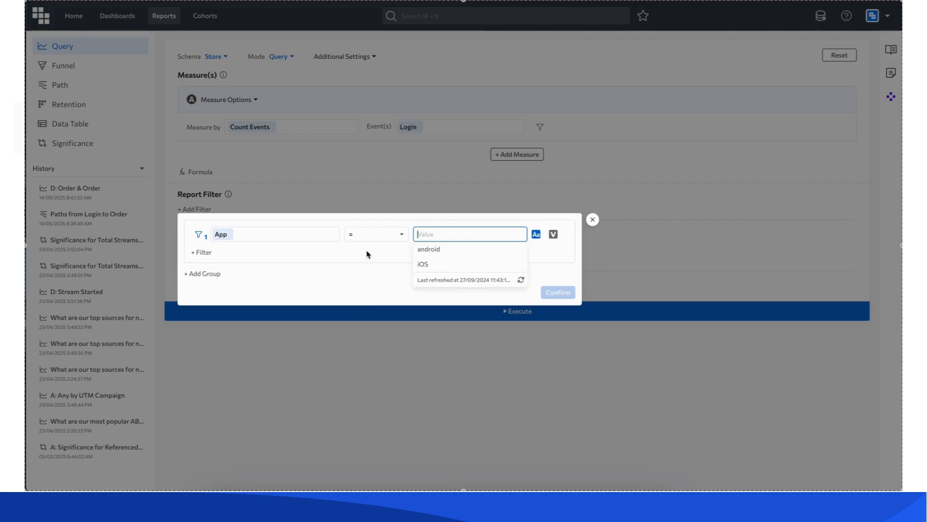
pyautogui.click(449, 264)
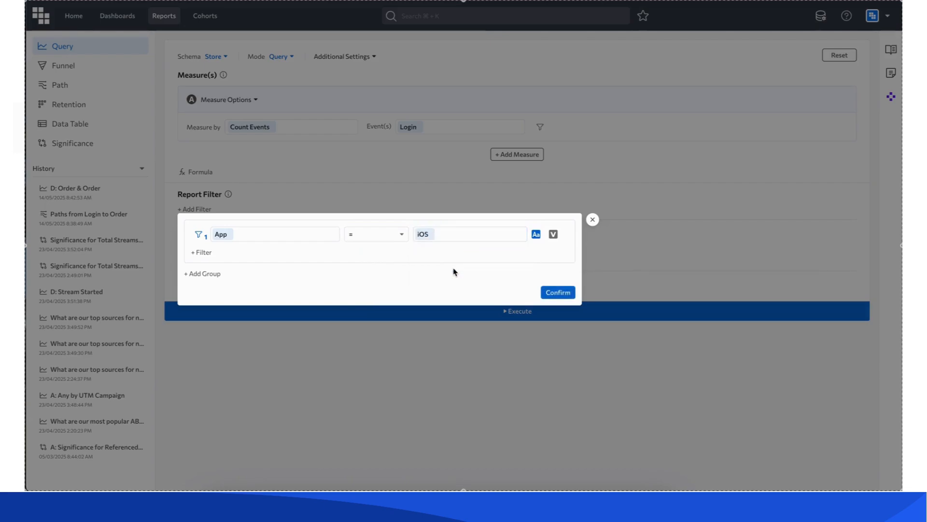
pyautogui.click(558, 293)
pyautogui.click(520, 348)
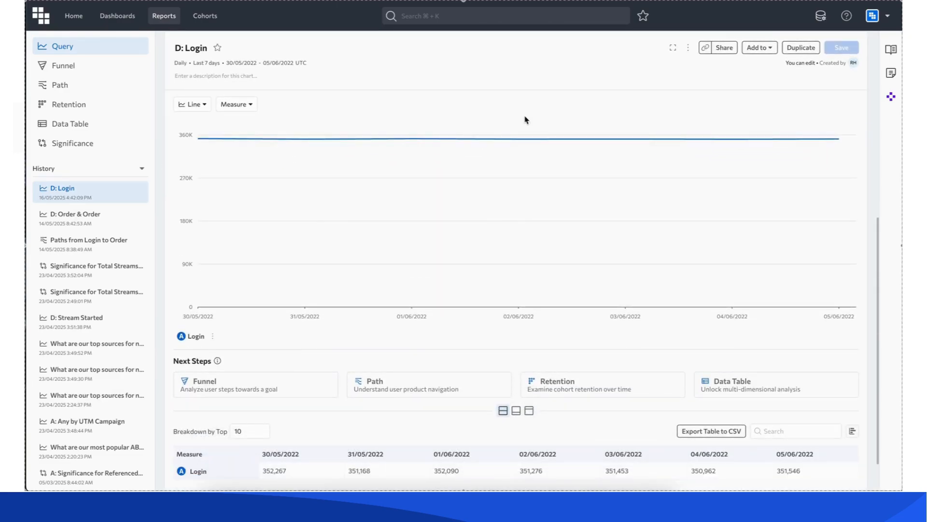
pyautogui.scroll(7, 525, 120)
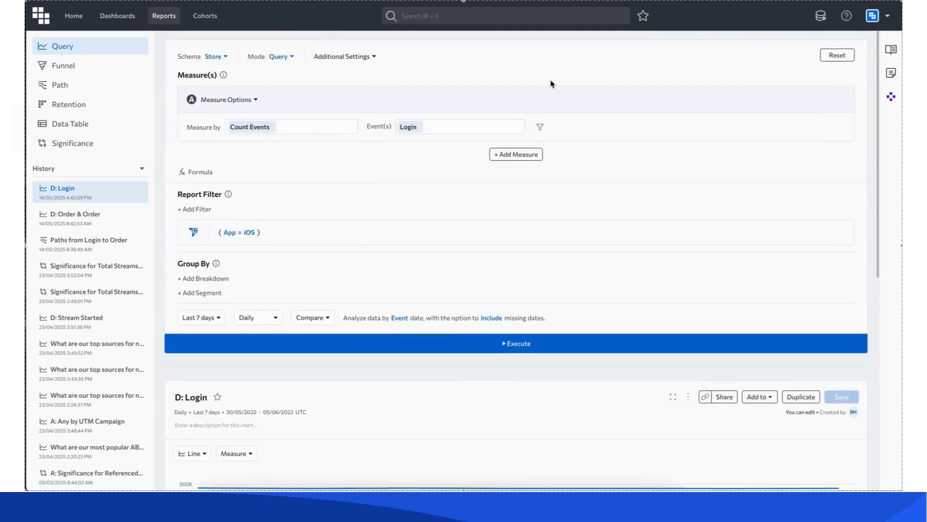